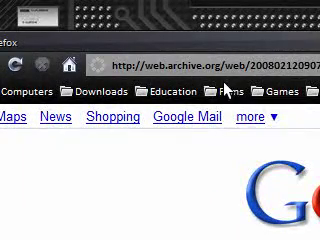
Load OldVersion.com and view its software categories such as networking, internet and security
{"action": "left_click", "coordinate": [222, 66]}
{"action": "type", "text": "www.oldversion.com"}
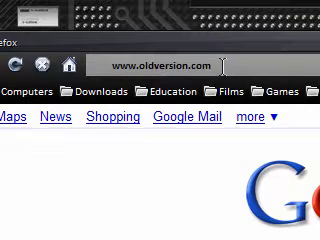
{"action": "key", "text": "Return"}
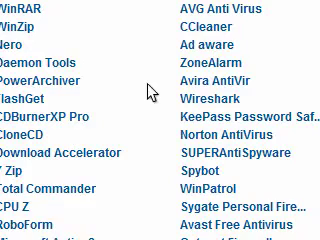
{"action": "scroll", "coordinate": [118, 123], "scroll_direction": "down", "scroll_amount": 1}
{"action": "scroll", "coordinate": [118, 123], "scroll_direction": "up", "scroll_amount": 2}
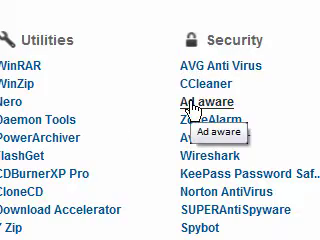
{"action": "scroll", "coordinate": [192, 108], "scroll_direction": "down", "scroll_amount": 1}
{"action": "scroll", "coordinate": [175, 135], "scroll_direction": "down", "scroll_amount": 1}
{"action": "scroll", "coordinate": [128, 152], "scroll_direction": "down", "scroll_amount": 3}
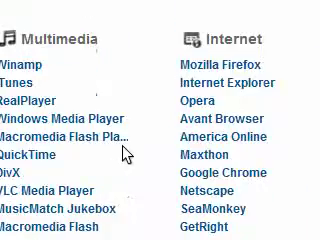
{"action": "scroll", "coordinate": [257, 162], "scroll_direction": "down", "scroll_amount": 3}
{"action": "scroll", "coordinate": [190, 124], "scroll_direction": "up", "scroll_amount": 3}
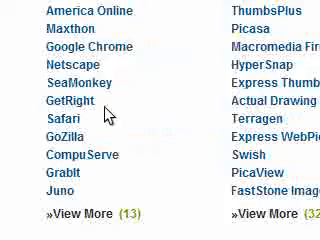
{"action": "scroll", "coordinate": [108, 115], "scroll_direction": "up", "scroll_amount": 1}
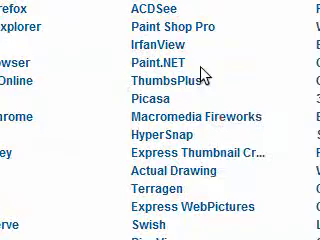
{"action": "scroll", "coordinate": [203, 76], "scroll_direction": "down", "scroll_amount": 3}
{"action": "scroll", "coordinate": [203, 80], "scroll_direction": "down", "scroll_amount": 3}
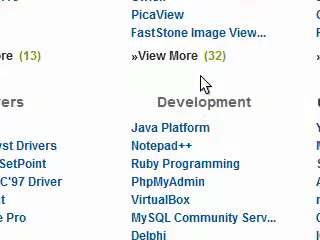
{"action": "scroll", "coordinate": [203, 82], "scroll_direction": "down", "scroll_amount": 3}
{"action": "scroll", "coordinate": [203, 82], "scroll_direction": "down", "scroll_amount": 2}
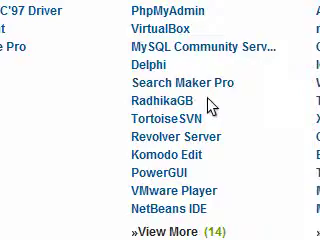
{"action": "scroll", "coordinate": [208, 105], "scroll_direction": "up", "scroll_amount": 4}
{"action": "scroll", "coordinate": [208, 110], "scroll_direction": "down", "scroll_amount": 3}
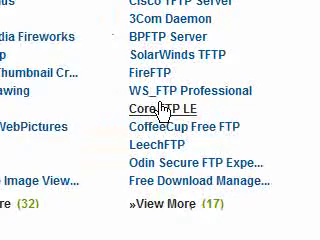
{"action": "scroll", "coordinate": [162, 110], "scroll_direction": "up", "scroll_amount": 3}
{"action": "scroll", "coordinate": [162, 110], "scroll_direction": "up", "scroll_amount": 5}
{"action": "scroll", "coordinate": [161, 108], "scroll_direction": "up", "scroll_amount": 3}
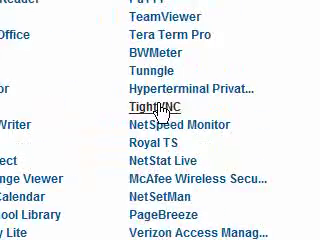
{"action": "scroll", "coordinate": [236, 68], "scroll_direction": "up", "scroll_amount": 2}
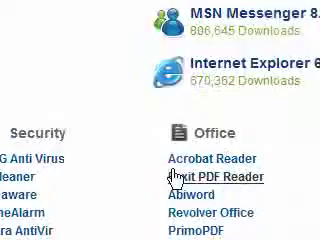
{"action": "scroll", "coordinate": [176, 178], "scroll_direction": "down", "scroll_amount": 3}
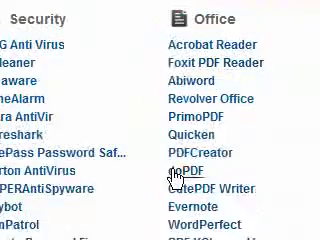
{"action": "scroll", "coordinate": [176, 178], "scroll_direction": "down", "scroll_amount": 3}
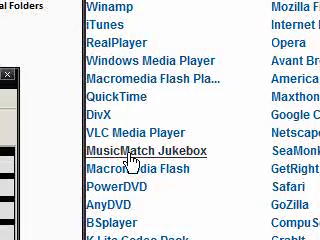
{"action": "scroll", "coordinate": [130, 170], "scroll_direction": "down", "scroll_amount": 2}
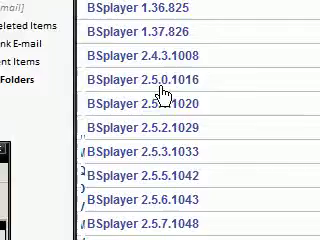
{"action": "scroll", "coordinate": [170, 110], "scroll_direction": "up", "scroll_amount": 2}
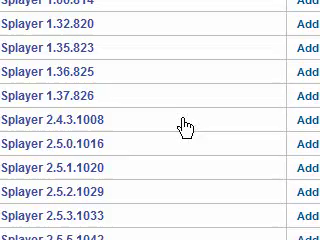
Download the BSplayer 1.37.826 ZIP past the security warning, opening it with WinRAR
{"action": "left_click", "coordinate": [186, 127]}
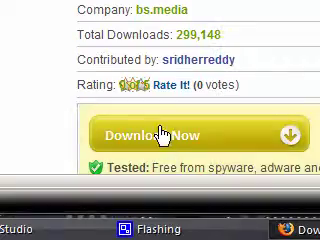
{"action": "left_click", "coordinate": [160, 135]}
{"action": "left_click", "coordinate": [159, 124]}
{"action": "left_click", "coordinate": [130, 92]}
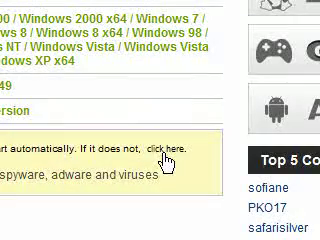
{"action": "left_click", "coordinate": [166, 156]}
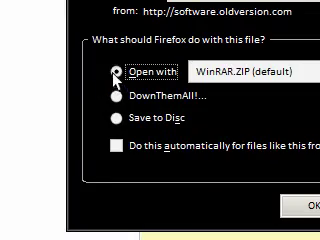
{"action": "left_click", "coordinate": [116, 72]}
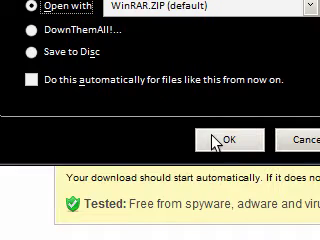
Run the archived BSplayer setup without file associations or Start Menu/Desktop icons
{"action": "left_click", "coordinate": [216, 142]}
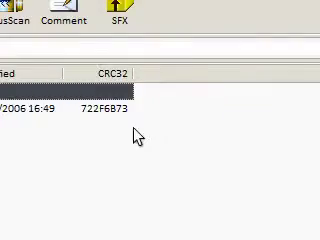
{"action": "double_click", "coordinate": [143, 110]}
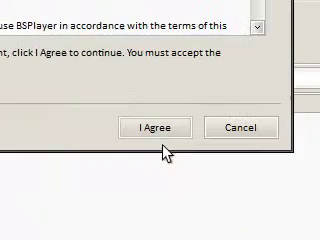
{"action": "left_click", "coordinate": [155, 127]}
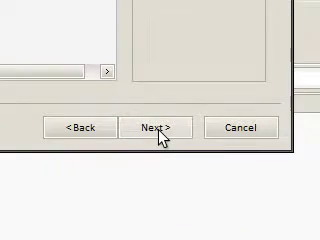
{"action": "left_click", "coordinate": [155, 127]}
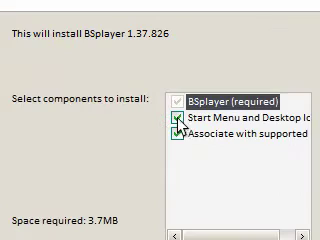
{"action": "left_click", "coordinate": [177, 133]}
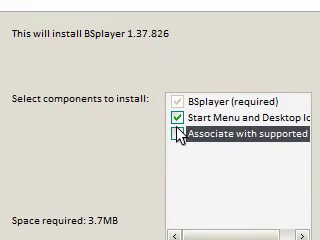
{"action": "left_click", "coordinate": [177, 118]}
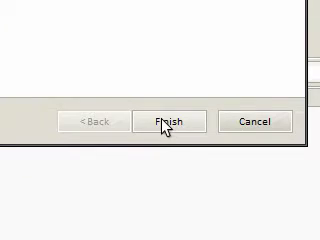
{"action": "left_click", "coordinate": [169, 121]}
{"action": "left_click", "coordinate": [183, 64]}
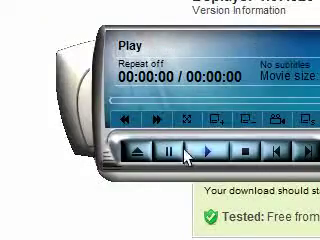
Open dxwnd.wav from Documents > New Folder in BSplayer
{"action": "left_click", "coordinate": [135, 152]}
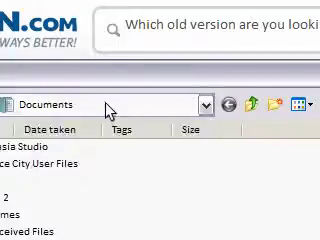
{"action": "left_click", "coordinate": [109, 104]}
{"action": "left_click", "coordinate": [45, 157]}
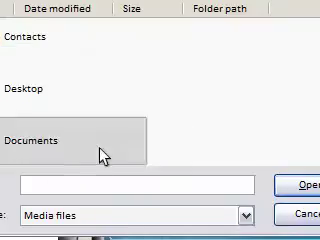
{"action": "double_click", "coordinate": [102, 153]}
{"action": "double_click", "coordinate": [157, 138]}
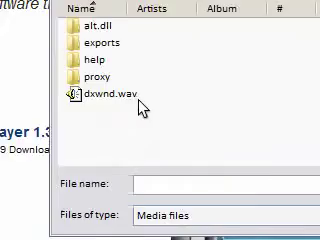
{"action": "double_click", "coordinate": [110, 94]}
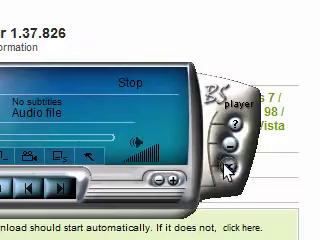
Close BSplayer to reveal the BSplayer 1.37.826 download page
{"action": "left_click", "coordinate": [228, 168]}
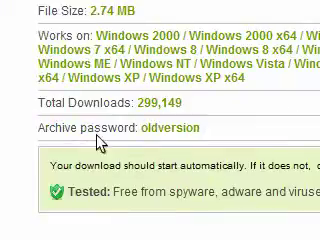